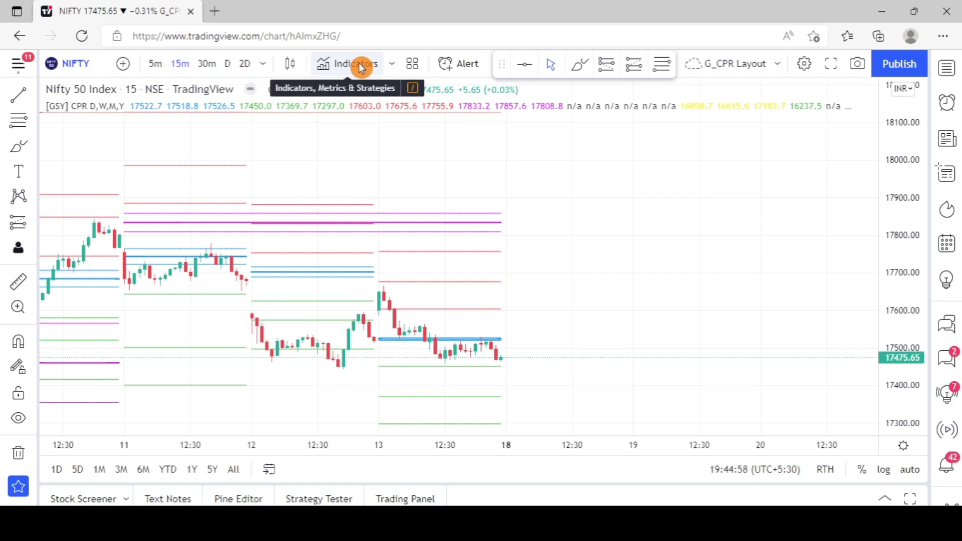
- Search the indicators for "[GSY] Developing" and add the community script Developing CPR - Day, Week, Month, Year by [GSY] to the chart
{"action": "left_click", "coordinate": [360, 66]}
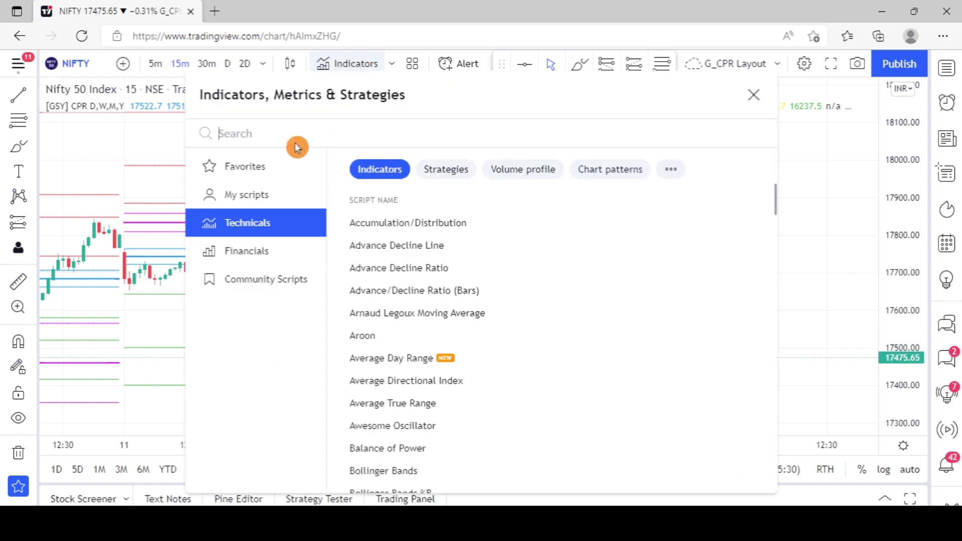
{"action": "type", "text": "[GSY] Developing"}
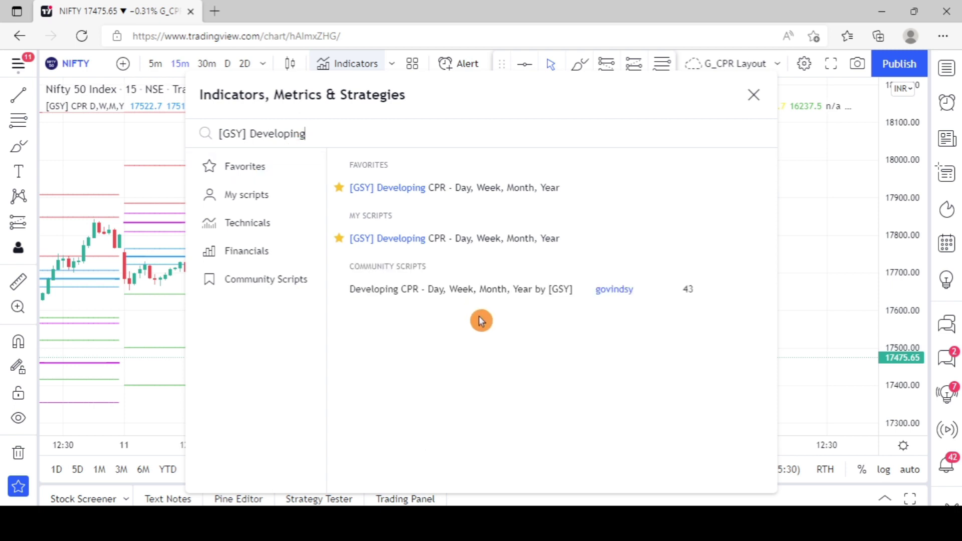
{"action": "left_click", "coordinate": [377, 282]}
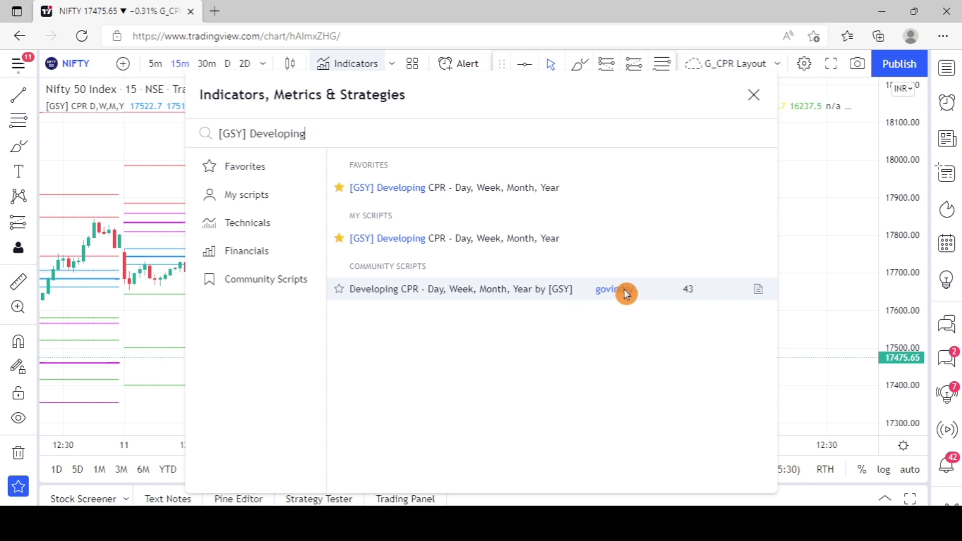
{"action": "left_click", "coordinate": [359, 294]}
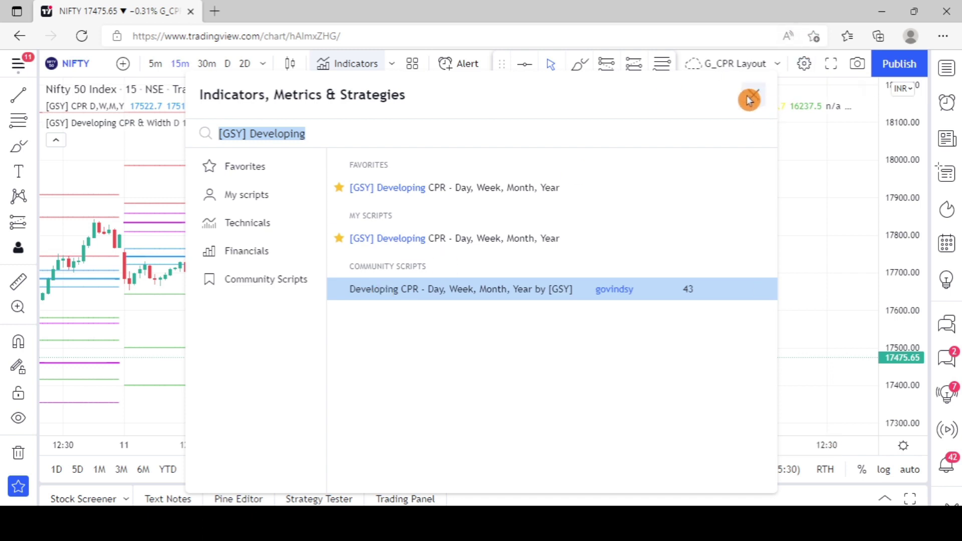
{"action": "key", "text": "Escape"}
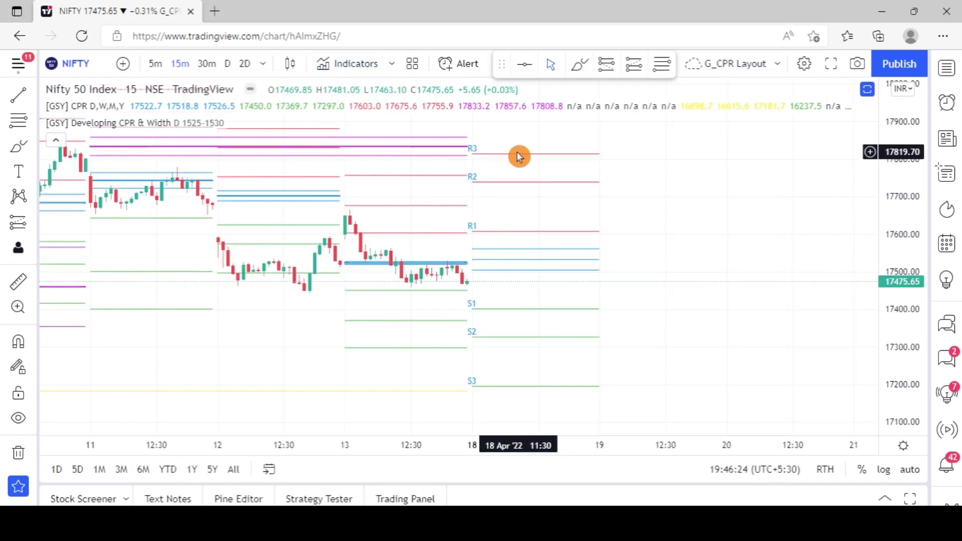
- Examine the projected daily CPR band and the R1–R3 and S1–S3 levels plotted for 18 April
{"action": "left_click_drag", "start_coordinate": [652, 294], "coordinate": [644, 251]}
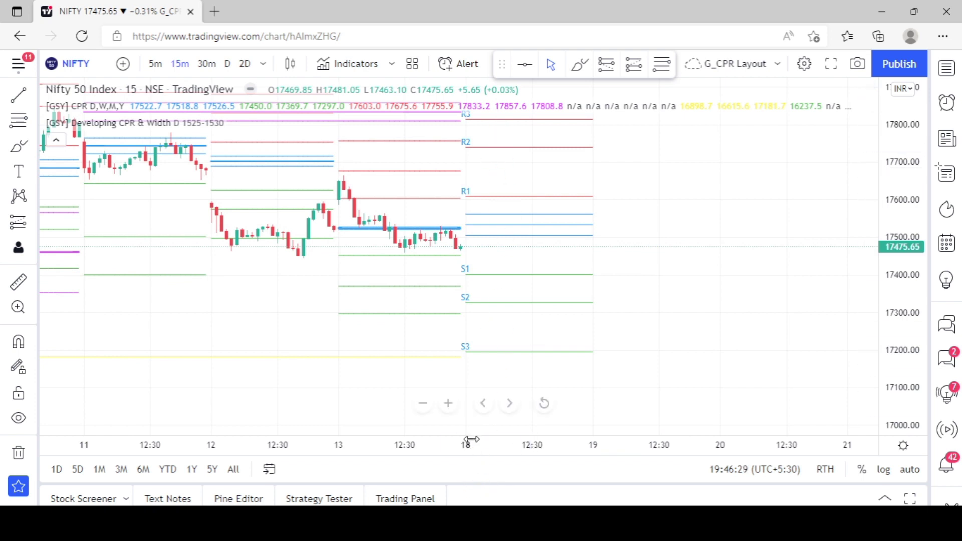
{"action": "left_click", "coordinate": [543, 210]}
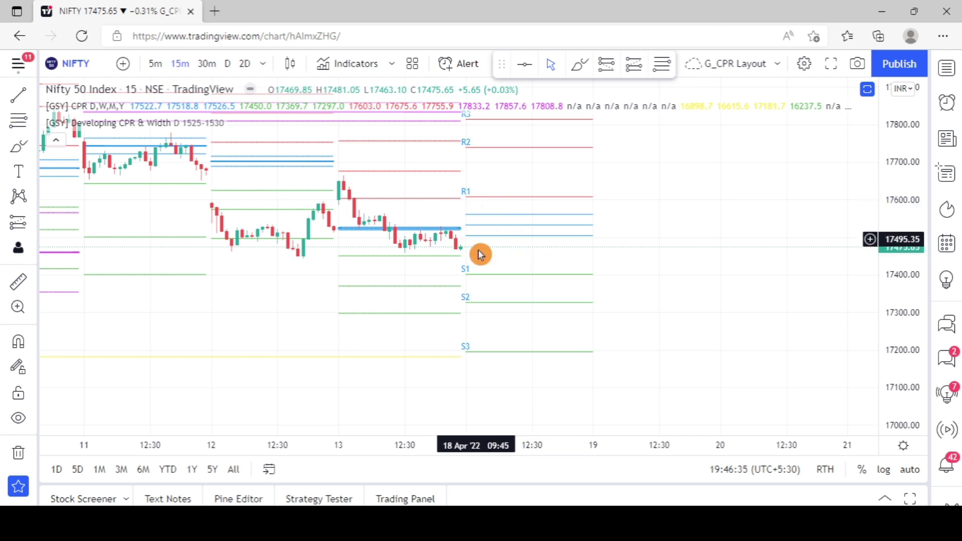
{"action": "left_click_drag", "start_coordinate": [644, 206], "coordinate": [663, 230]}
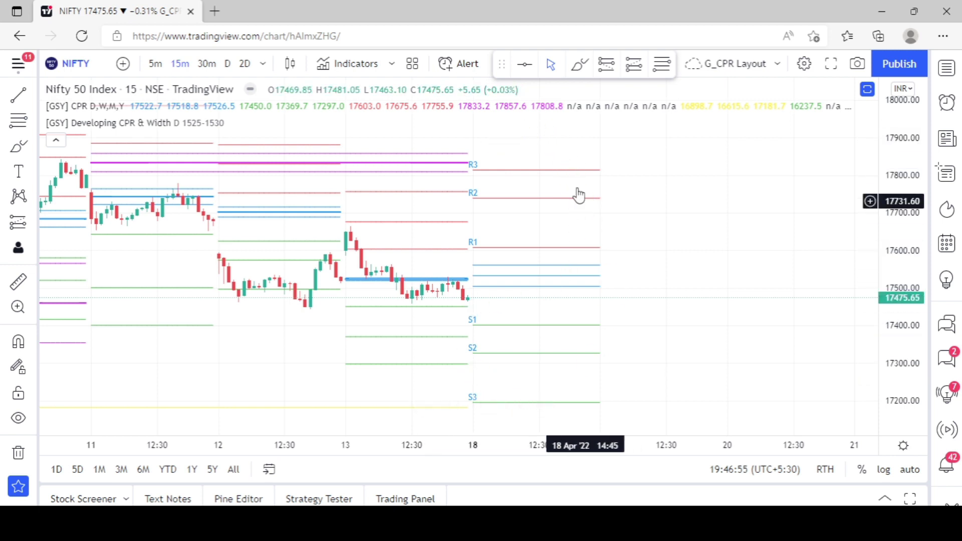
{"action": "left_click_drag", "start_coordinate": [676, 290], "coordinate": [650, 236]}
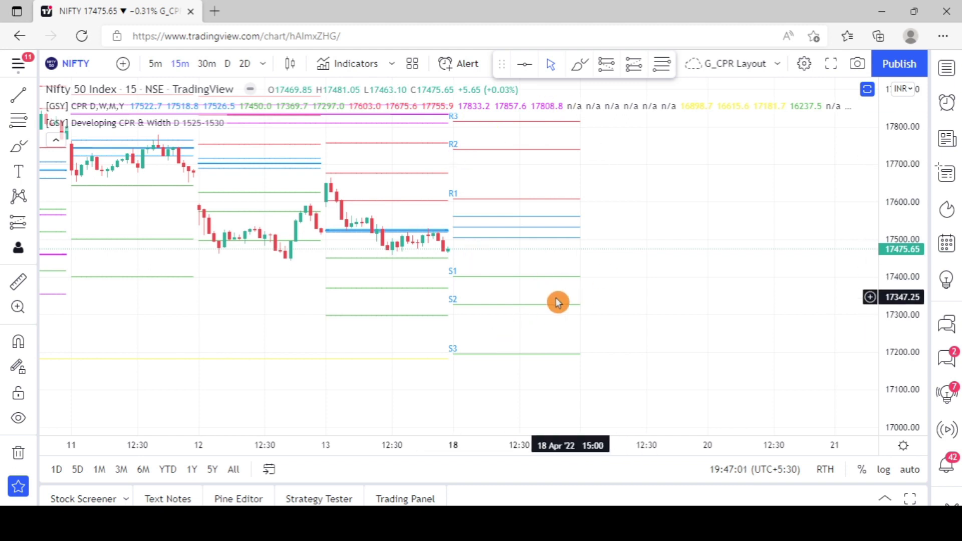
{"action": "left_click", "coordinate": [542, 362]}
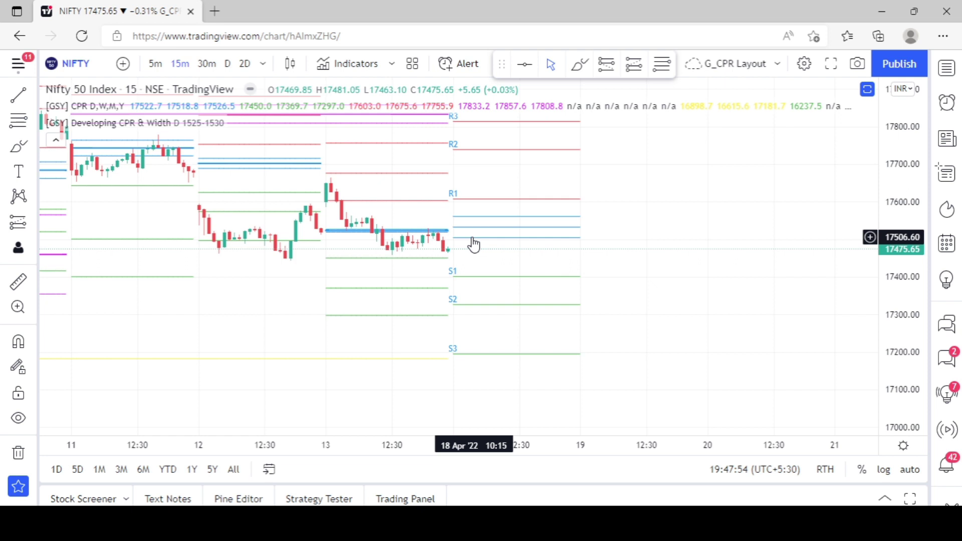
{"action": "left_click_drag", "start_coordinate": [632, 196], "coordinate": [624, 247]}
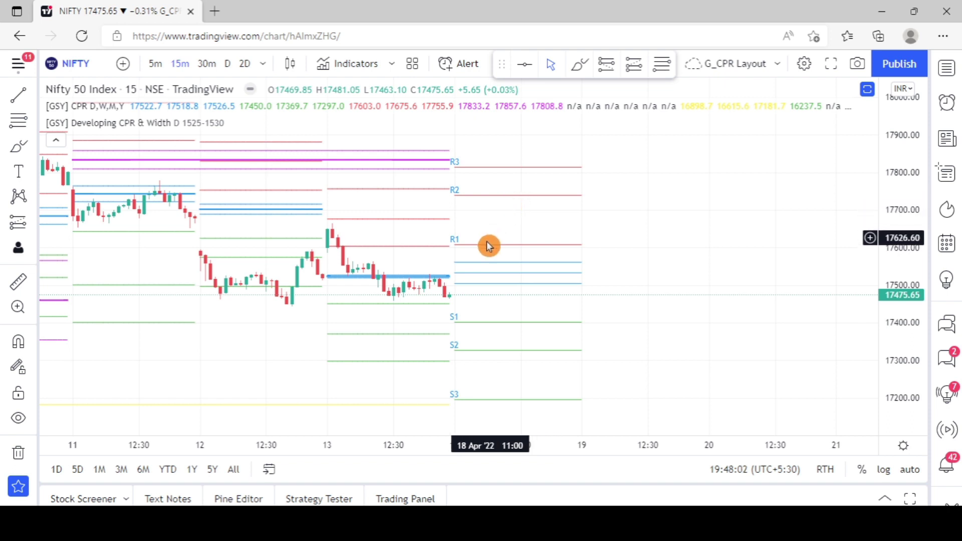
{"action": "left_click", "coordinate": [345, 207]}
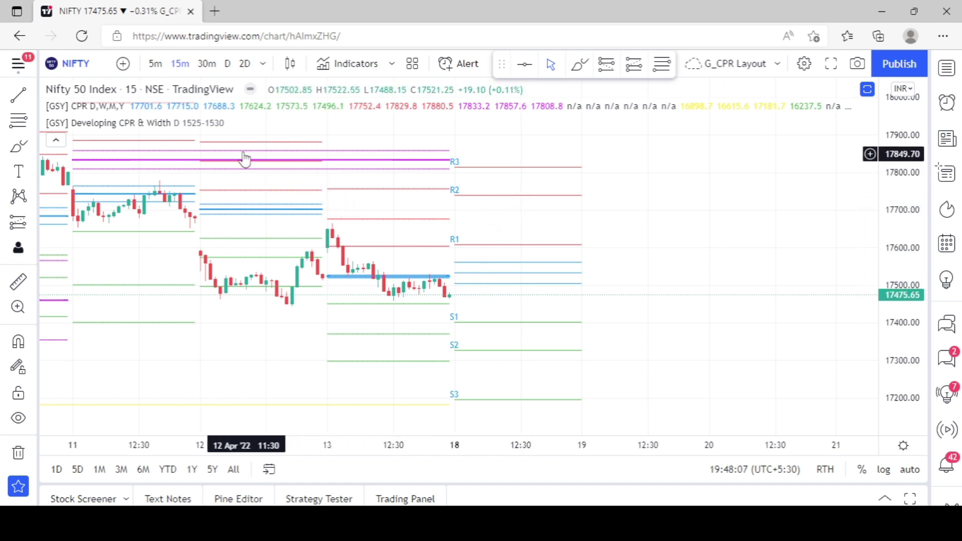
- Set the Developing CPR resolution of the [GSY] Developing CPR & Width indicator to W
{"action": "mouse_move", "coordinate": [195, 125]}
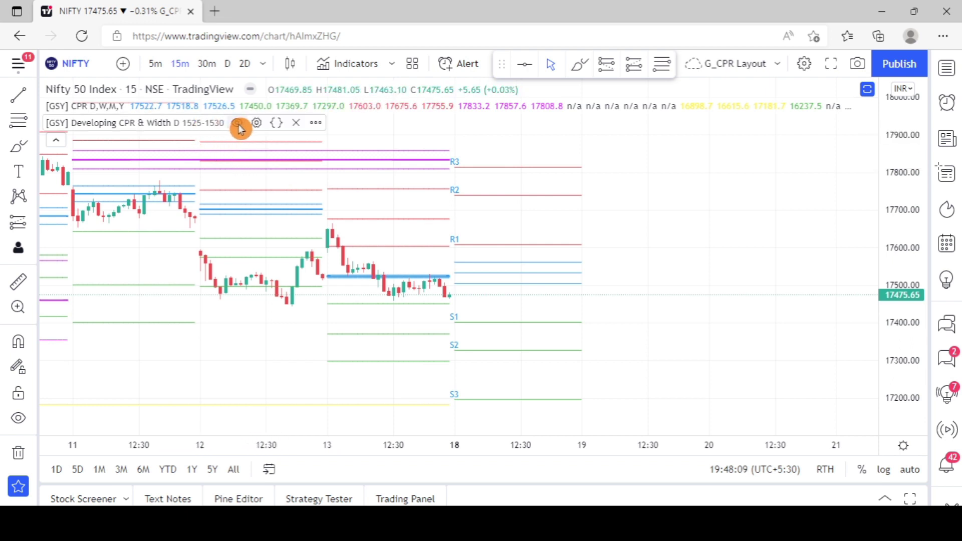
{"action": "left_click", "coordinate": [256, 124]}
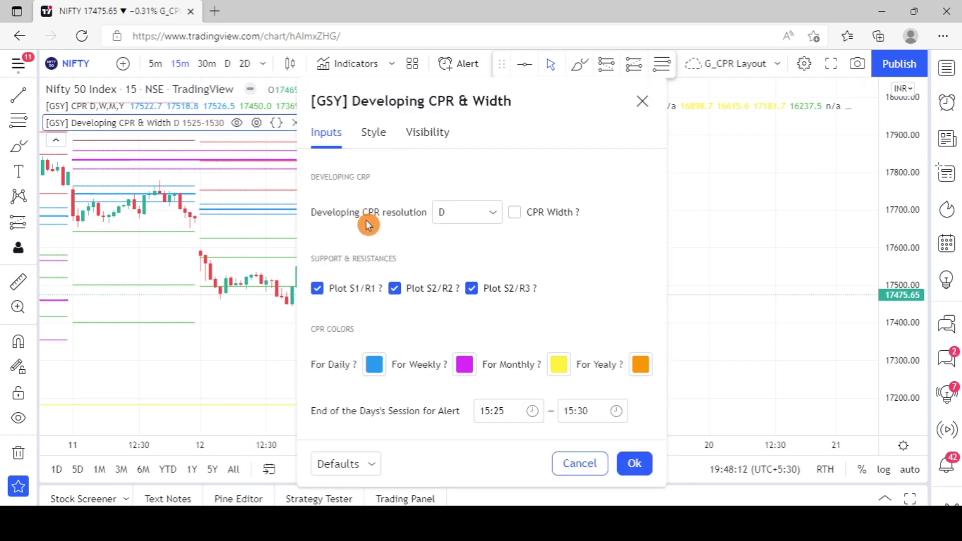
{"action": "left_click", "coordinate": [492, 212]}
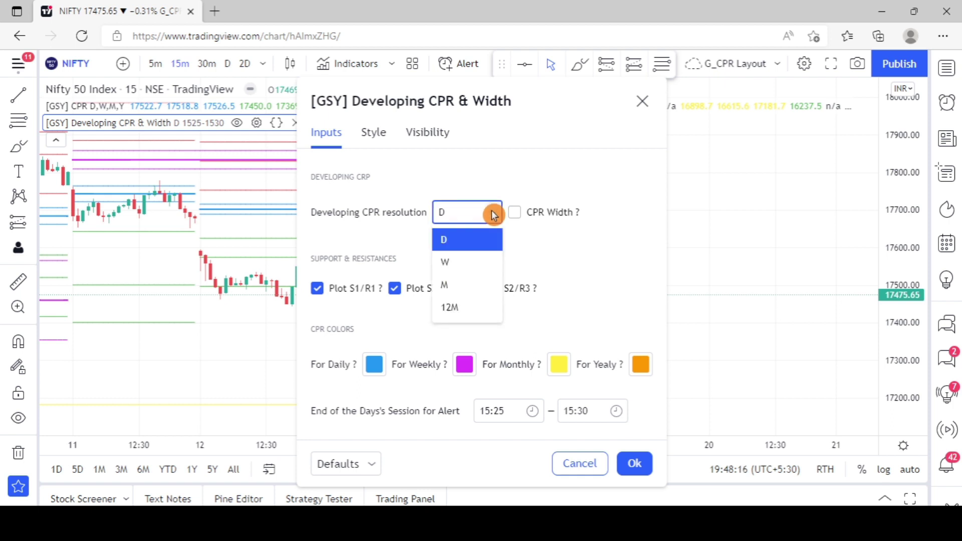
{"action": "left_click", "coordinate": [448, 267]}
{"action": "left_click", "coordinate": [651, 471]}
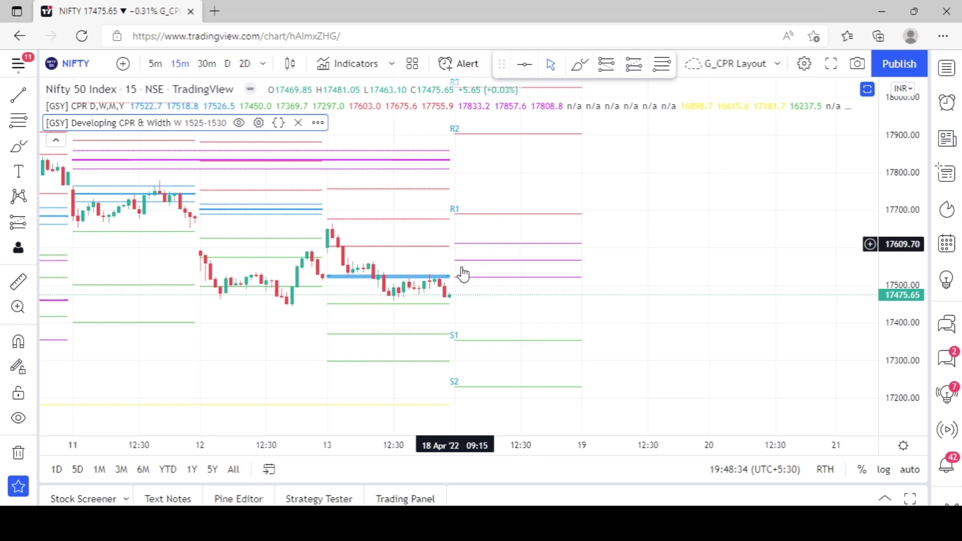
- Examine the projected weekly CPR band with its support and resistance levels against the existing weekly levels
{"action": "left_click", "coordinate": [488, 262]}
{"action": "left_click", "coordinate": [400, 173]}
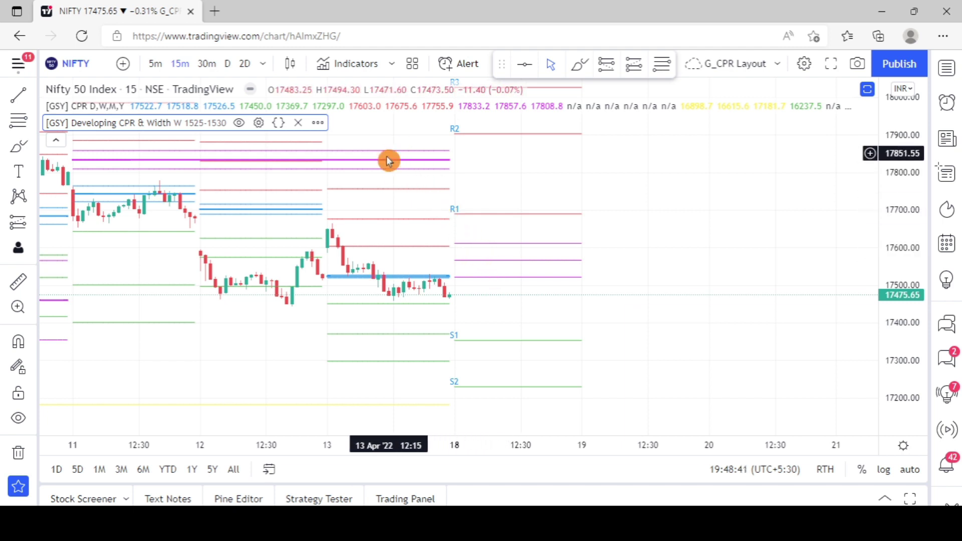
{"action": "left_click", "coordinate": [472, 273]}
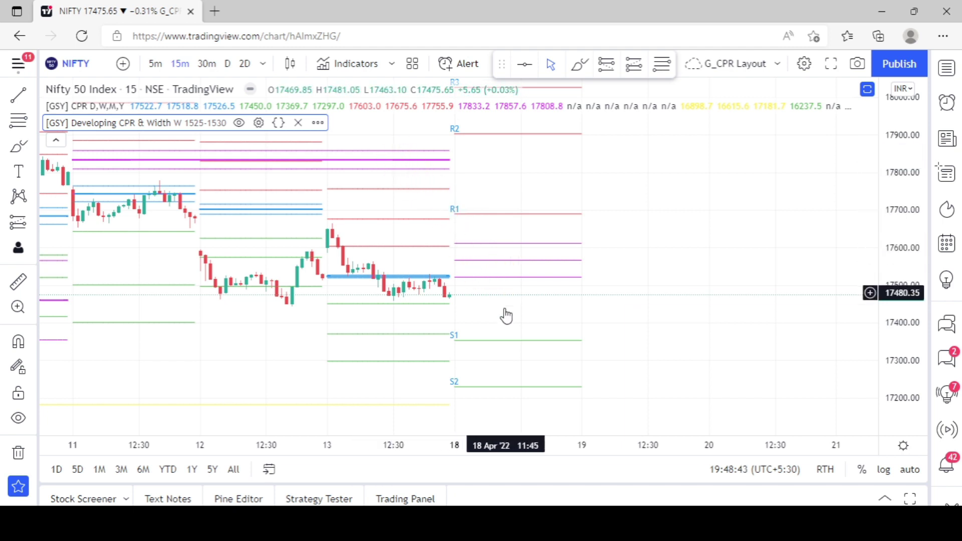
{"action": "left_click", "coordinate": [586, 348]}
{"action": "left_click_drag", "start_coordinate": [655, 296], "coordinate": [639, 197]}
{"action": "left_click", "coordinate": [472, 228]}
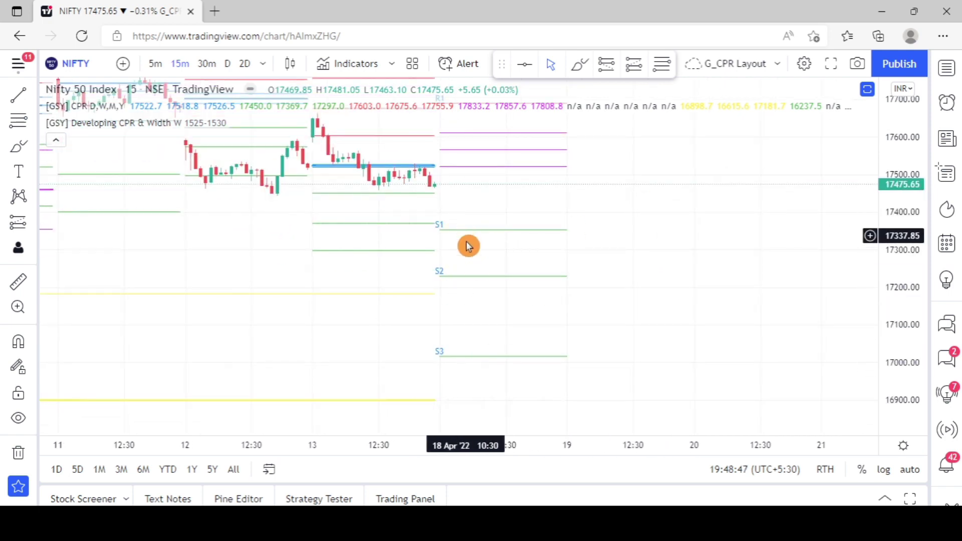
{"action": "left_click_drag", "start_coordinate": [614, 266], "coordinate": [630, 423]}
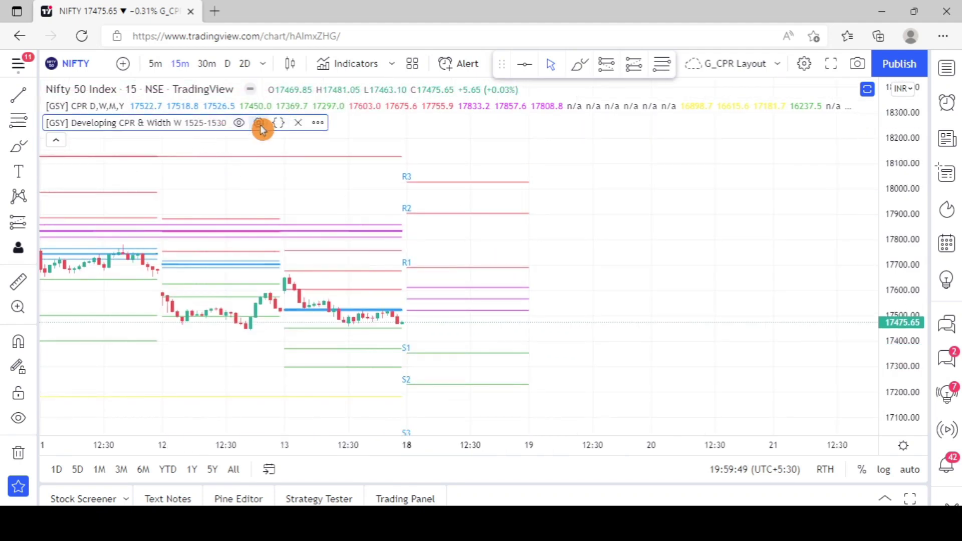
- Set the Developing CPR resolution of the [GSY] Developing CPR & Width indicator to M
{"action": "left_click", "coordinate": [260, 125]}
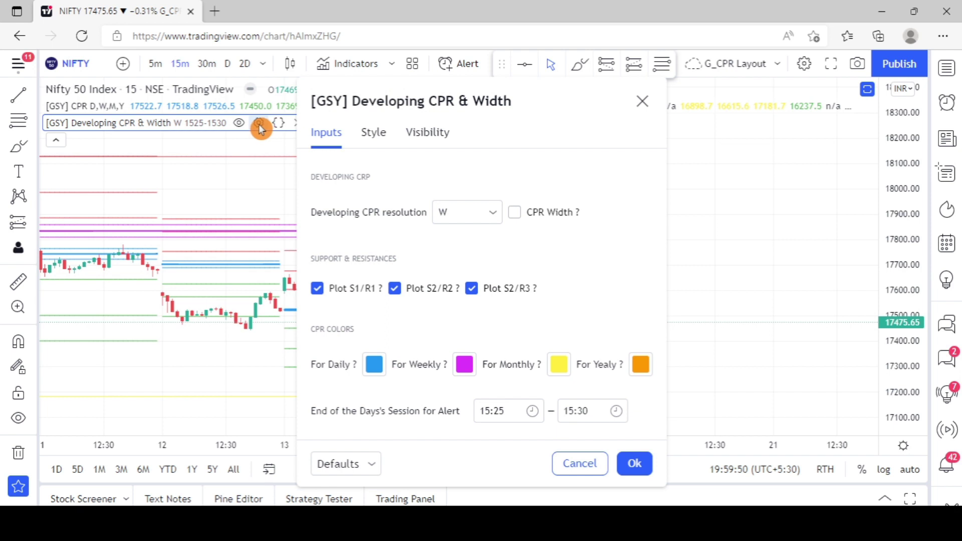
{"action": "left_click", "coordinate": [490, 215]}
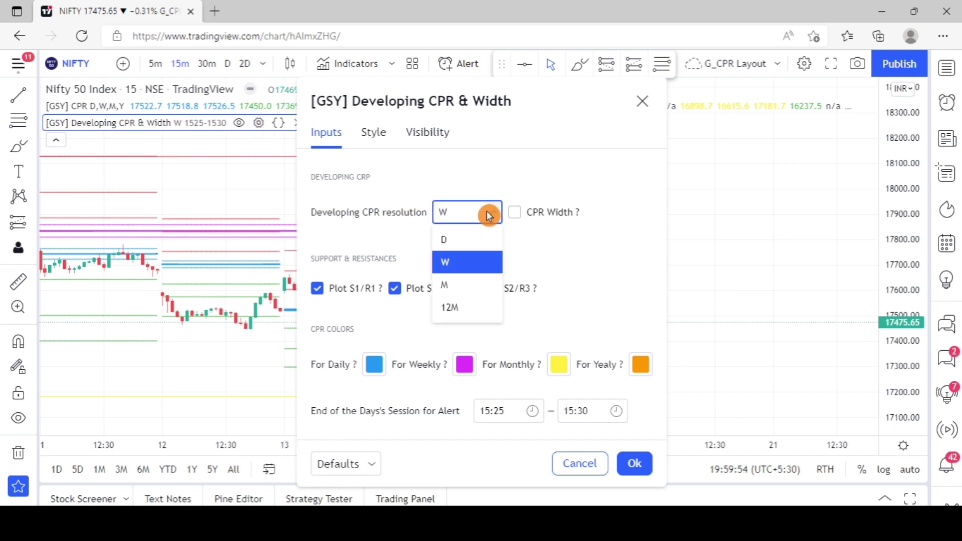
{"action": "left_click", "coordinate": [453, 287]}
{"action": "left_click", "coordinate": [632, 466]}
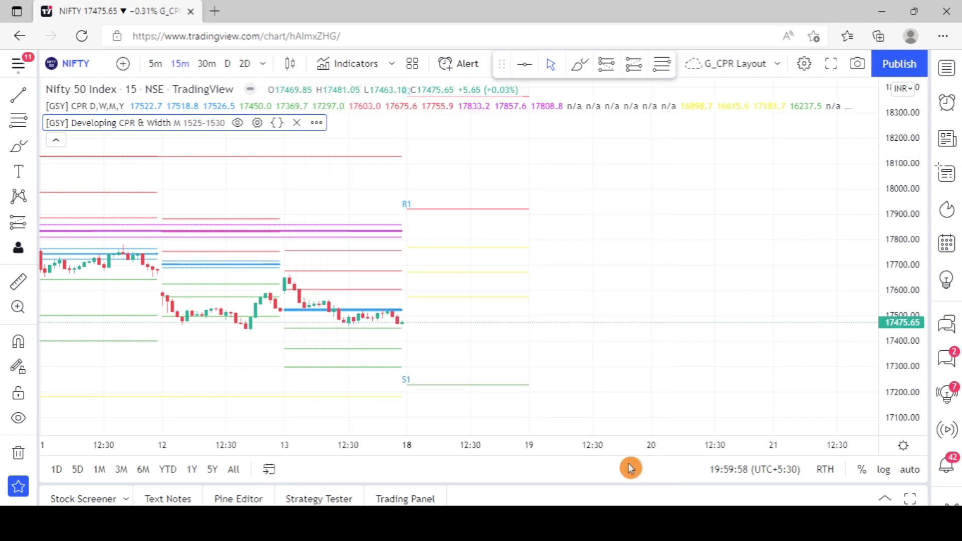
- Examine the projected monthly CPR band and its levels from S3 up to R3, compressing the price scale to fit them
{"action": "left_click_drag", "start_coordinate": [629, 277], "coordinate": [661, 237]}
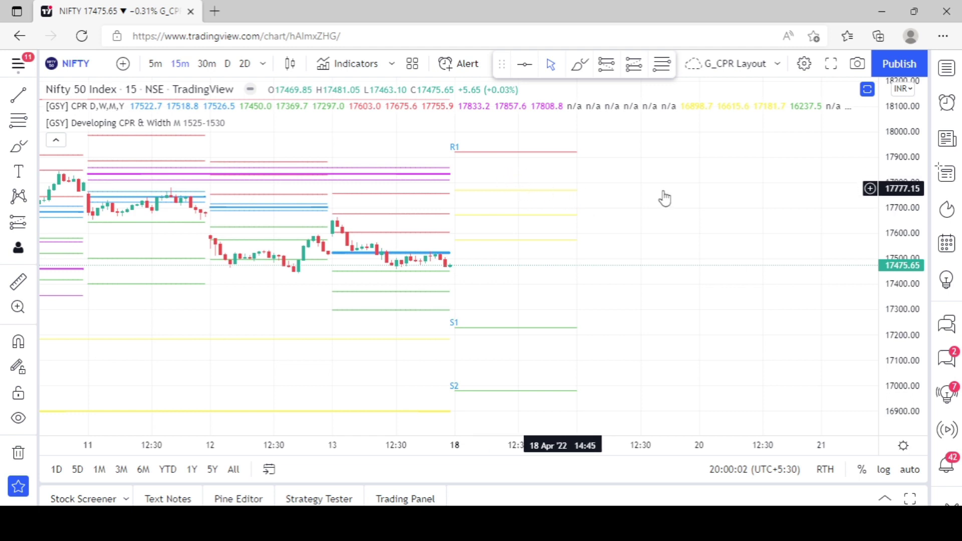
{"action": "left_click_drag", "start_coordinate": [902, 127], "coordinate": [912, 287]}
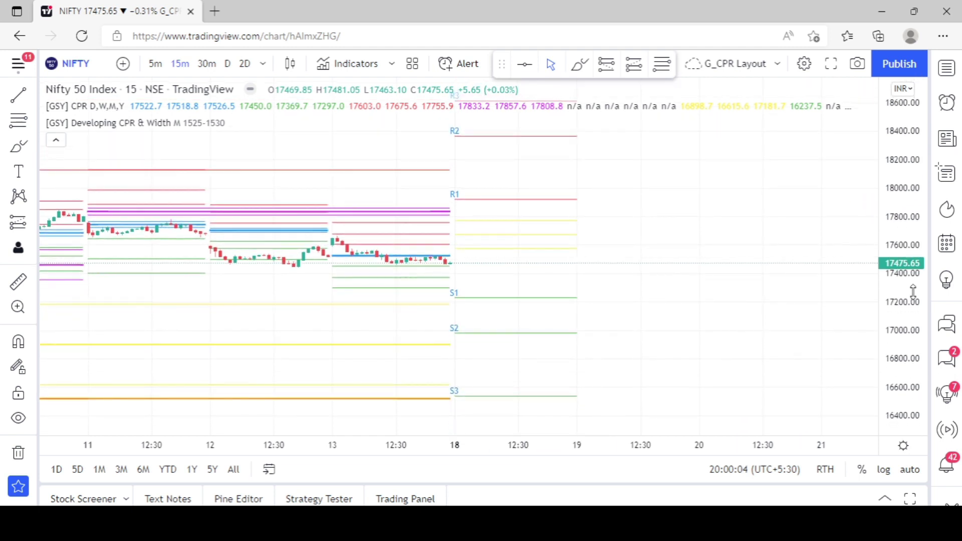
{"action": "left_click", "coordinate": [470, 363]}
{"action": "left_click", "coordinate": [483, 297]}
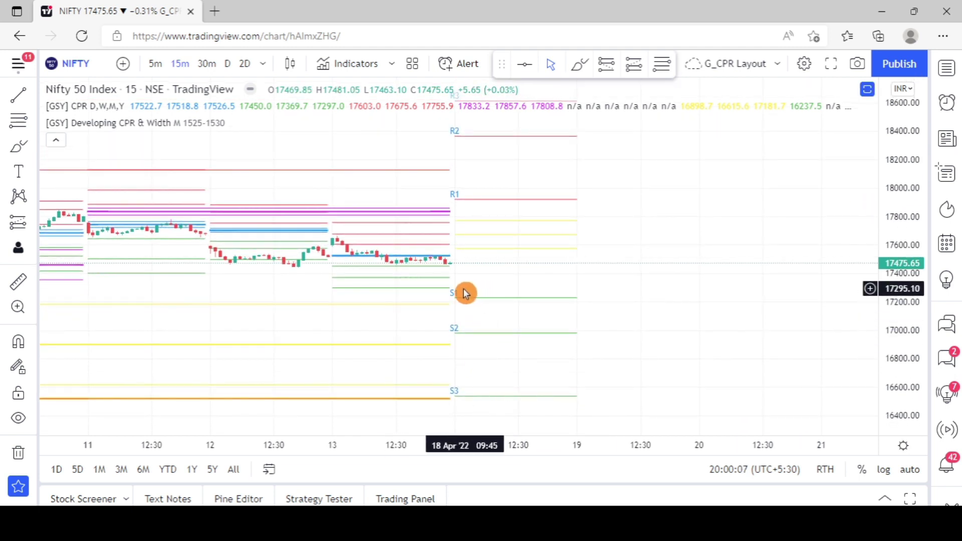
{"action": "mouse_move", "coordinate": [460, 410]}
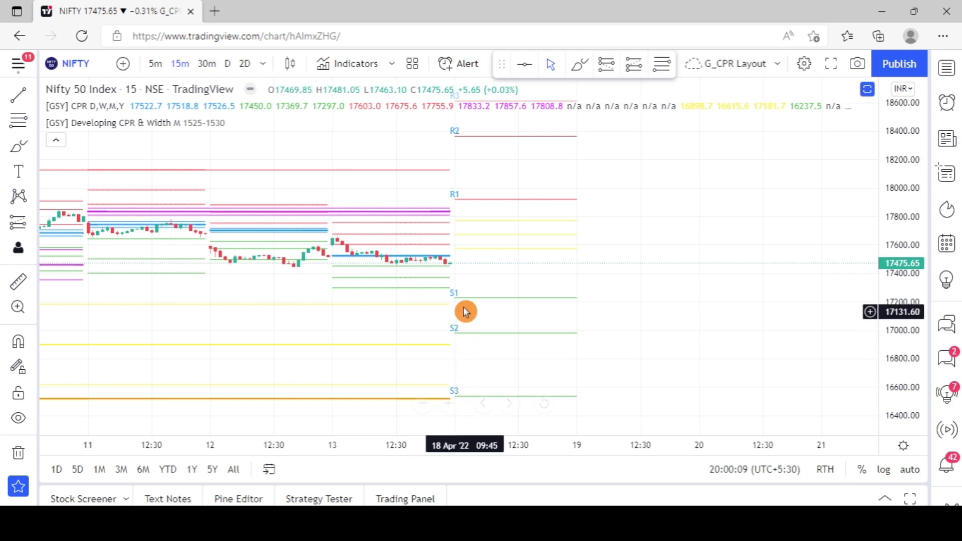
{"action": "left_click_drag", "start_coordinate": [704, 184], "coordinate": [705, 263]}
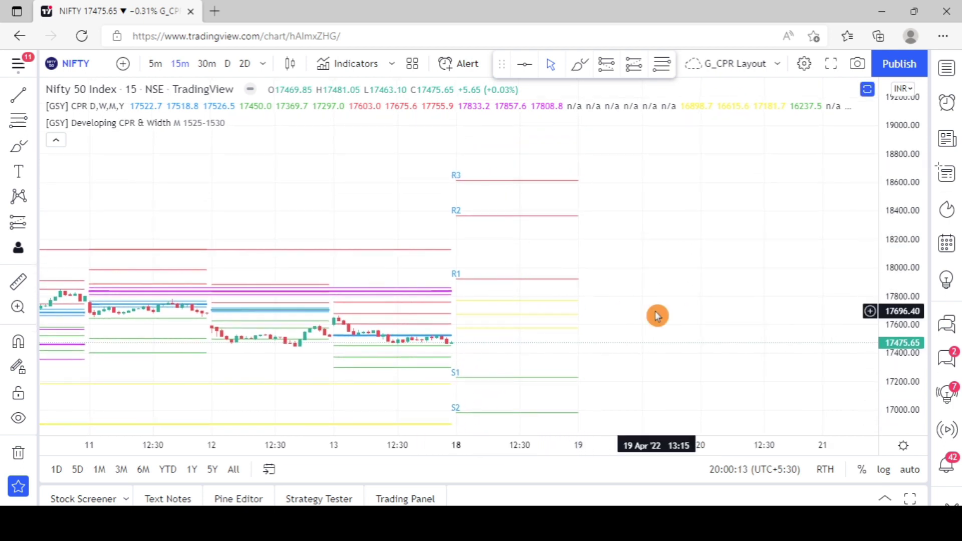
{"action": "left_click_drag", "start_coordinate": [656, 316], "coordinate": [651, 195]}
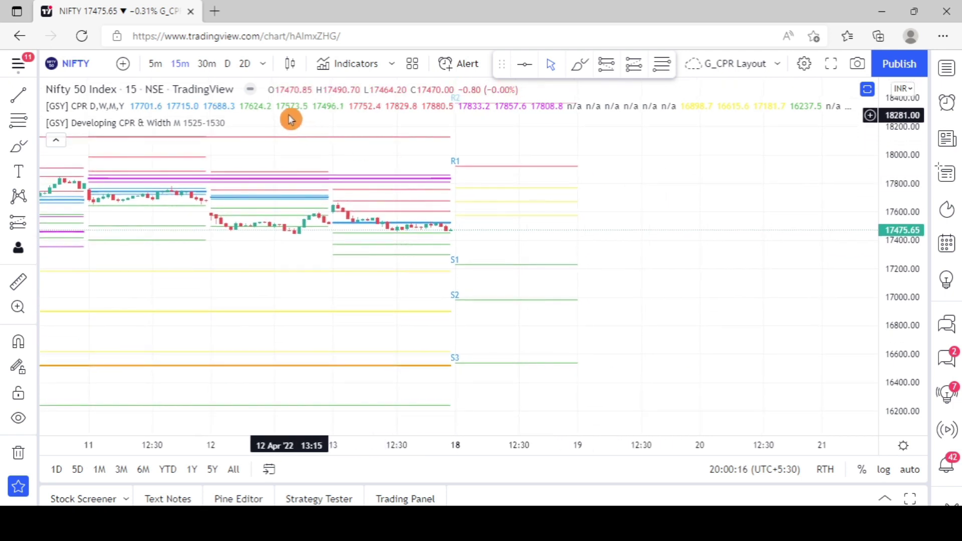
- Set the Developing CPR resolution to D and enable the CPR Width option in the indicator's inputs
{"action": "left_click", "coordinate": [257, 123]}
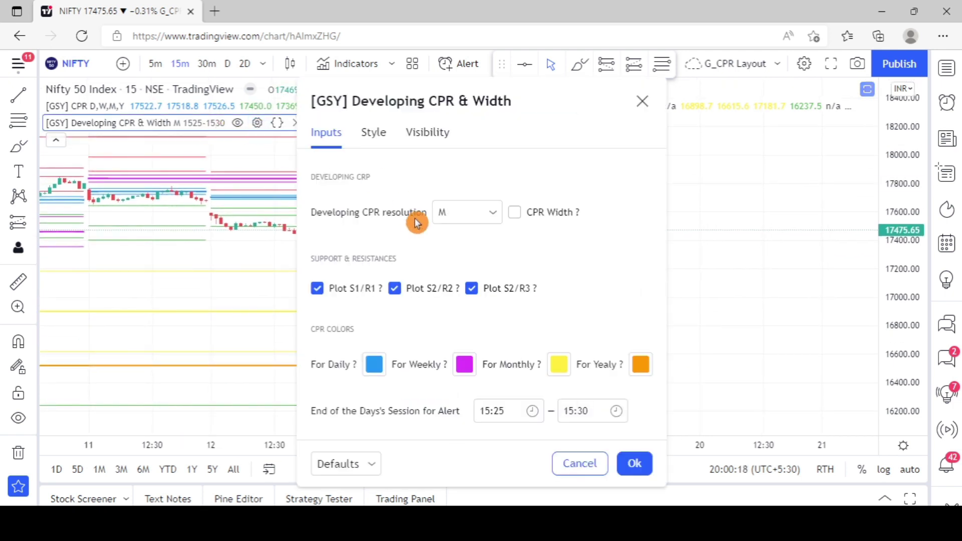
{"action": "left_click", "coordinate": [496, 217]}
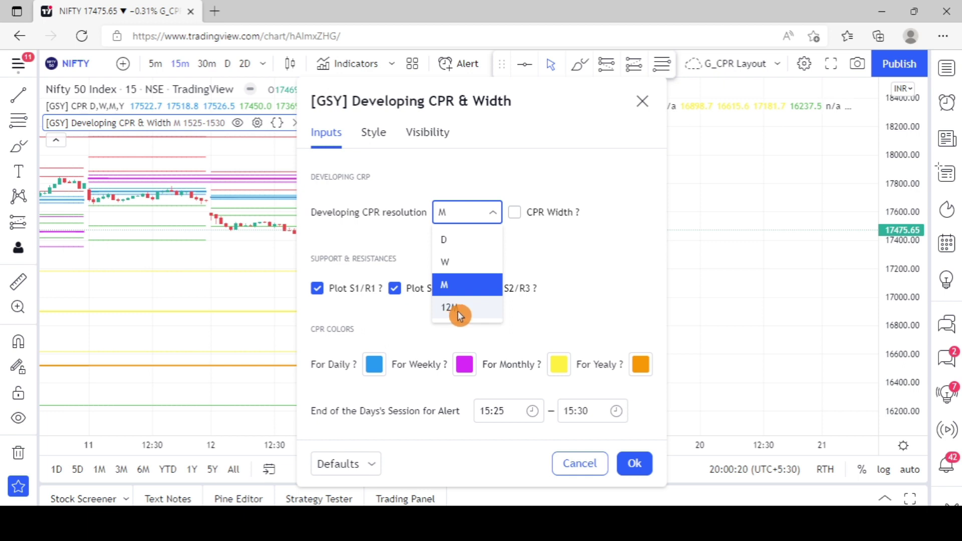
{"action": "left_click", "coordinate": [560, 240]}
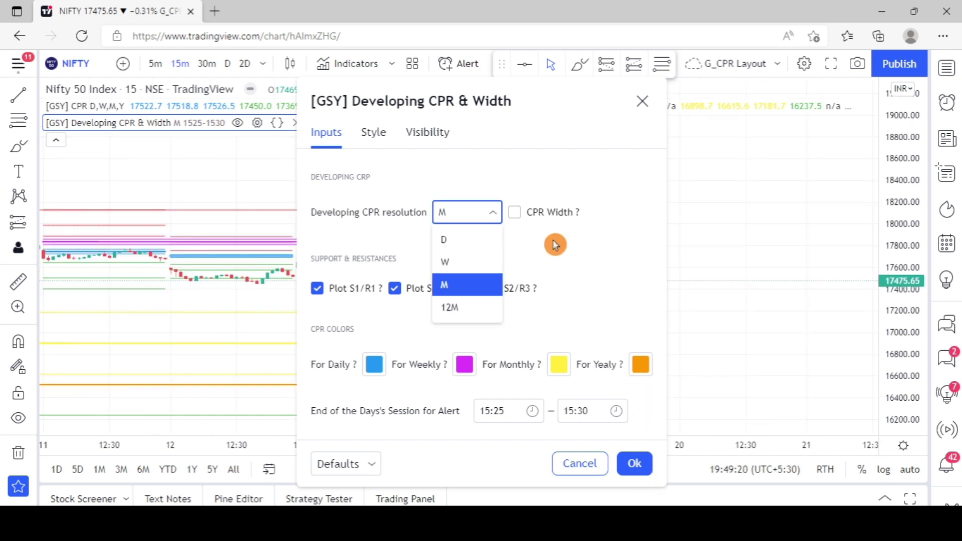
{"action": "left_click", "coordinate": [549, 231]}
{"action": "left_click", "coordinate": [467, 217]}
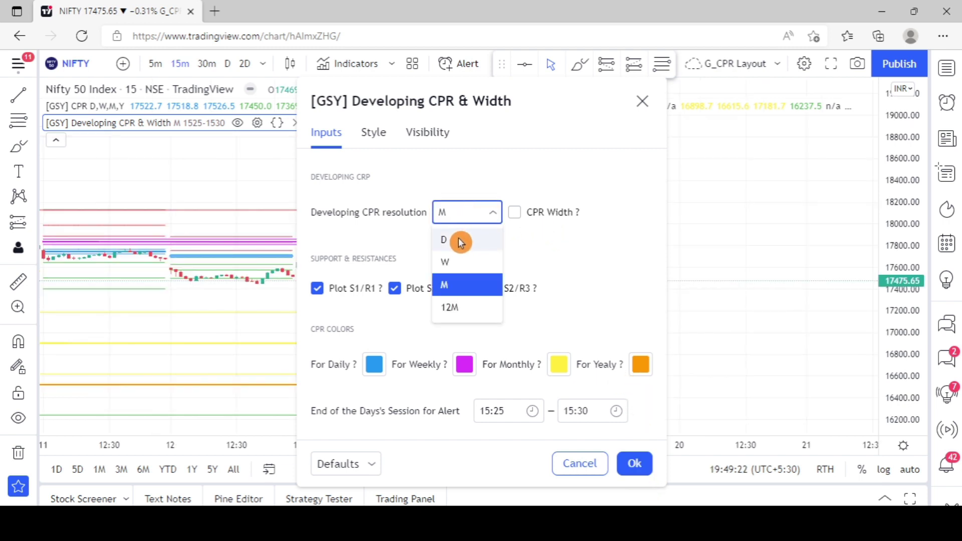
{"action": "left_click", "coordinate": [445, 240]}
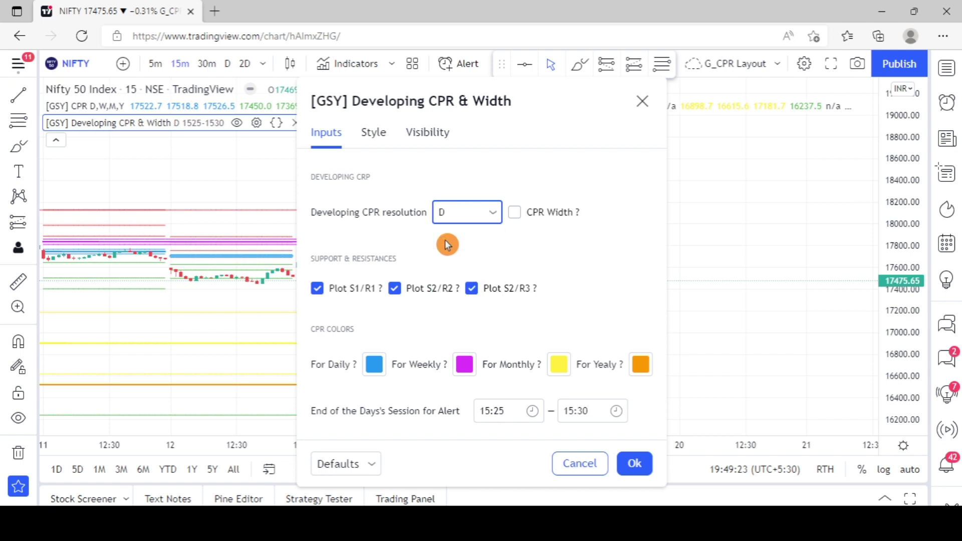
{"action": "left_click", "coordinate": [516, 211]}
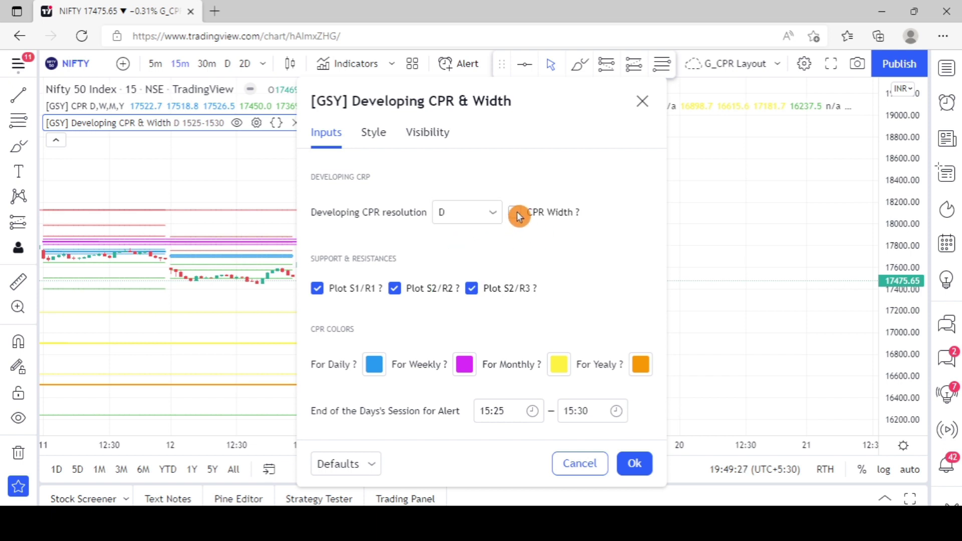
{"action": "left_click", "coordinate": [640, 467]}
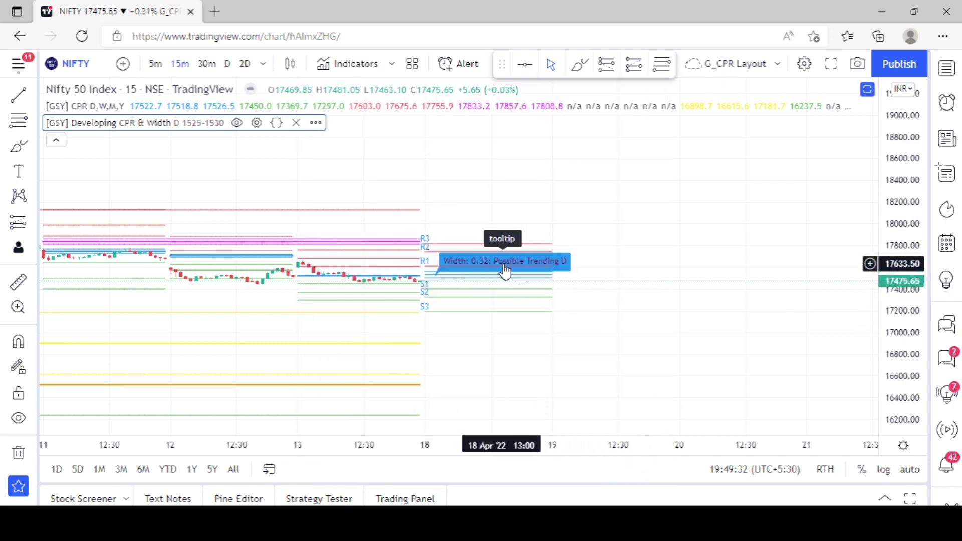
- Change the NIFTY chart interval to 5 minutes
{"action": "key", "text": "5"}
{"action": "key", "text": "Return"}
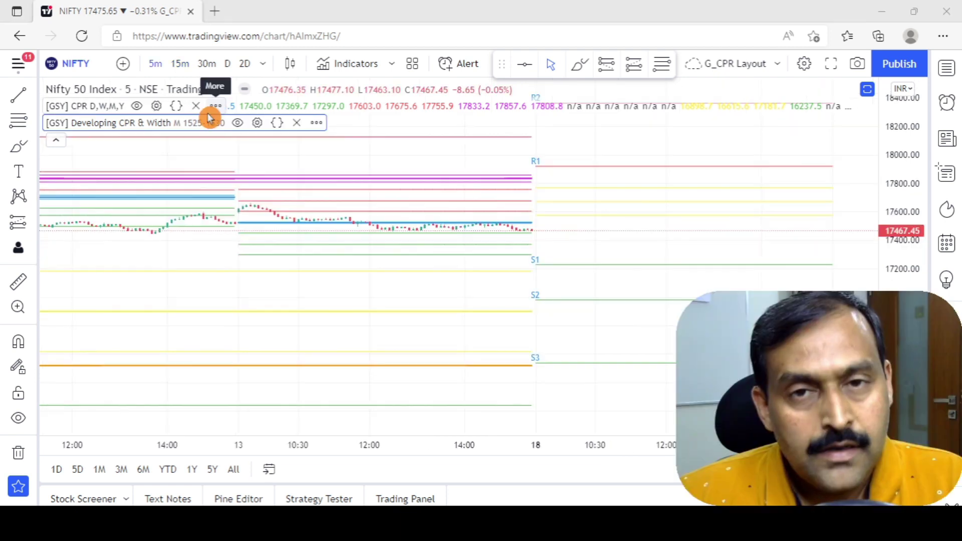